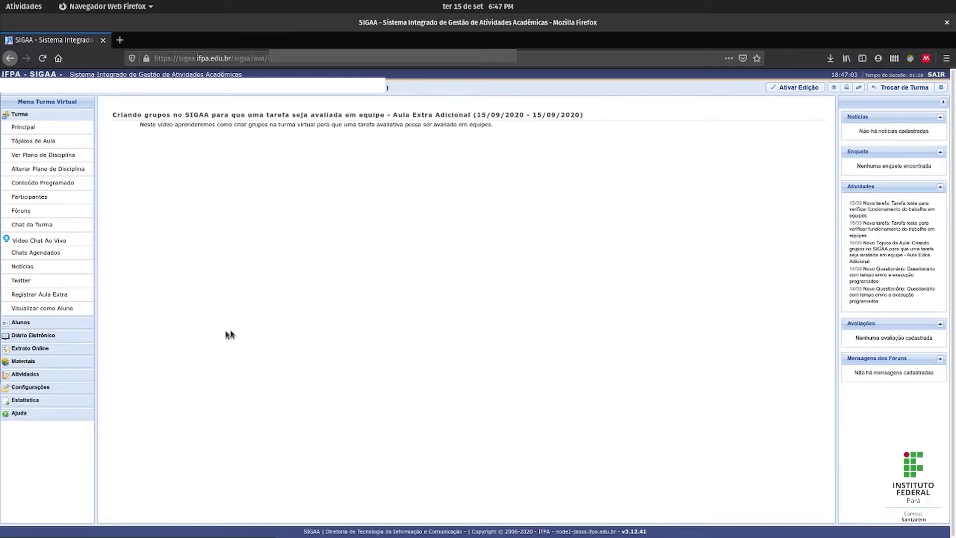
Open the student group management page and set the class to have 3 groups.
{"action": "left_click", "coordinate": [23, 325]}
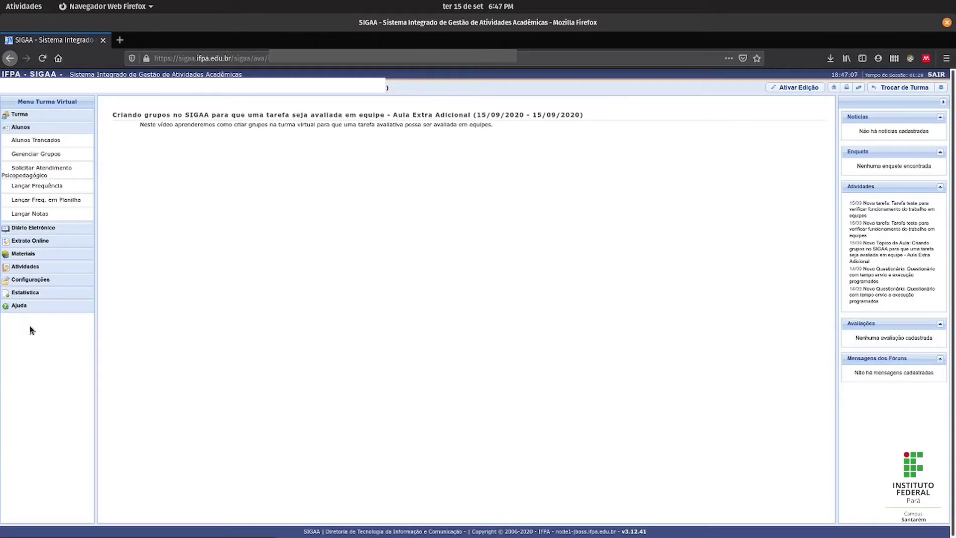
{"action": "left_click", "coordinate": [43, 163]}
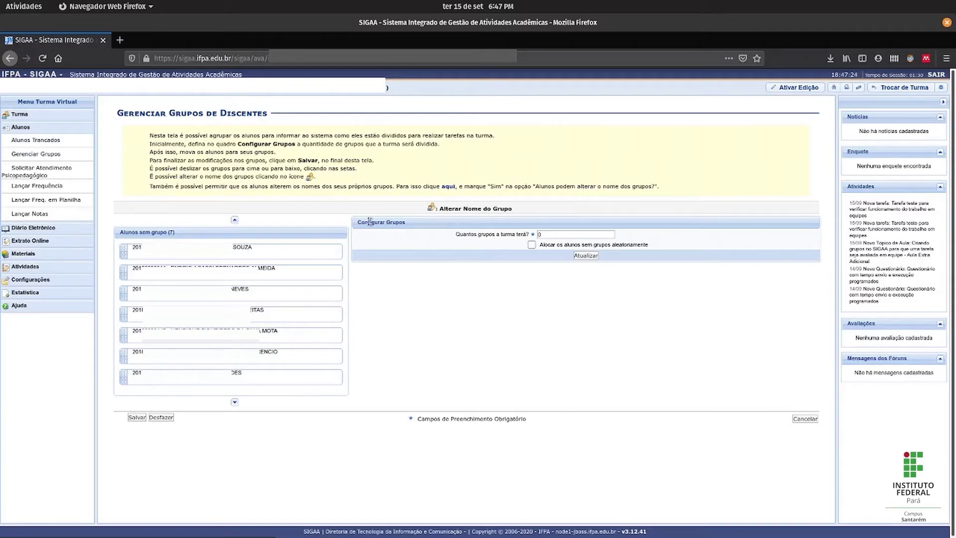
{"action": "left_click_drag", "start_coordinate": [362, 222], "coordinate": [406, 222]}
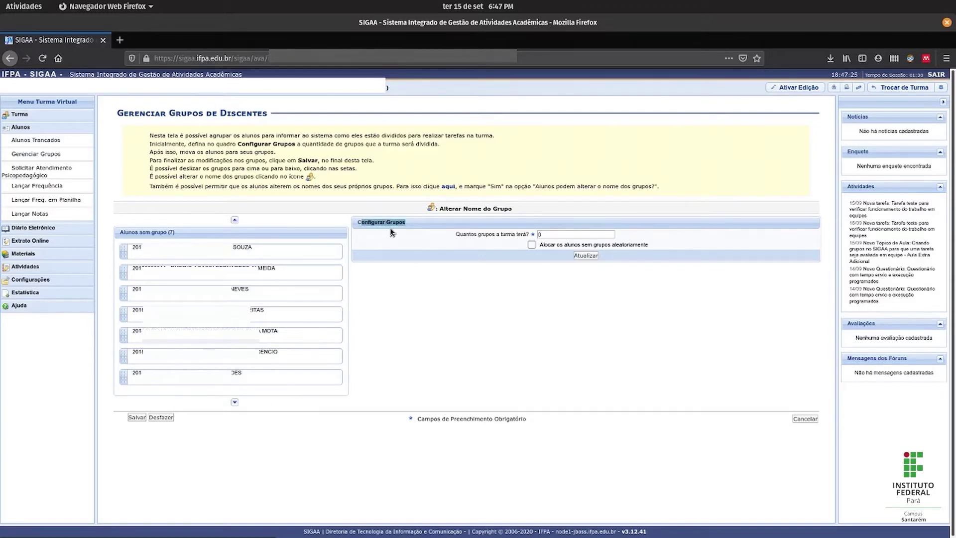
{"action": "left_click", "coordinate": [550, 235]}
{"action": "double_click", "coordinate": [540, 234]}
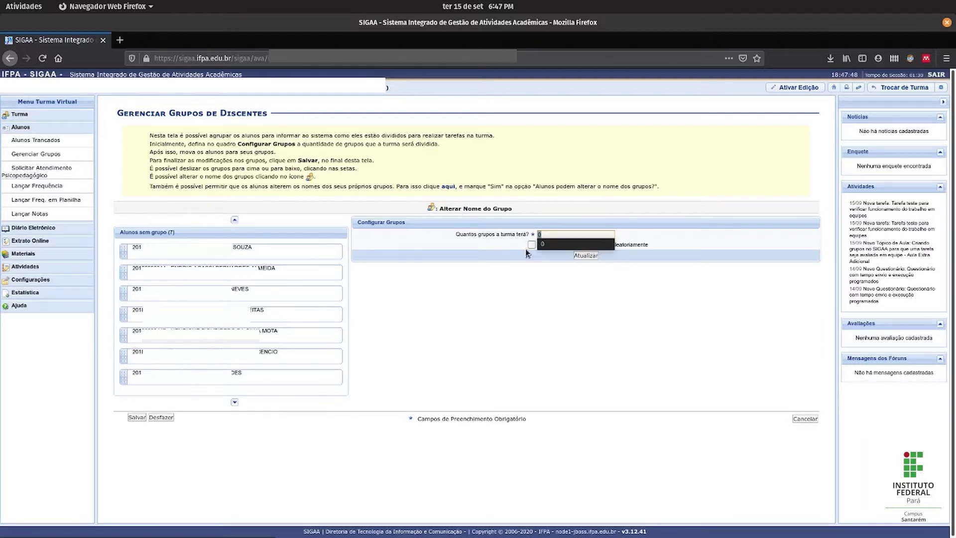
{"action": "left_click", "coordinate": [544, 272]}
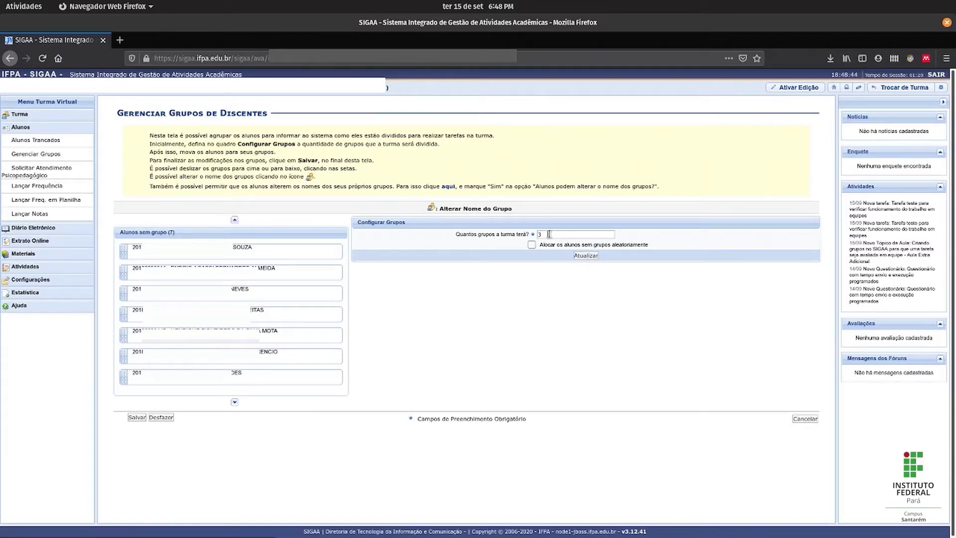
{"action": "left_click", "coordinate": [584, 256]}
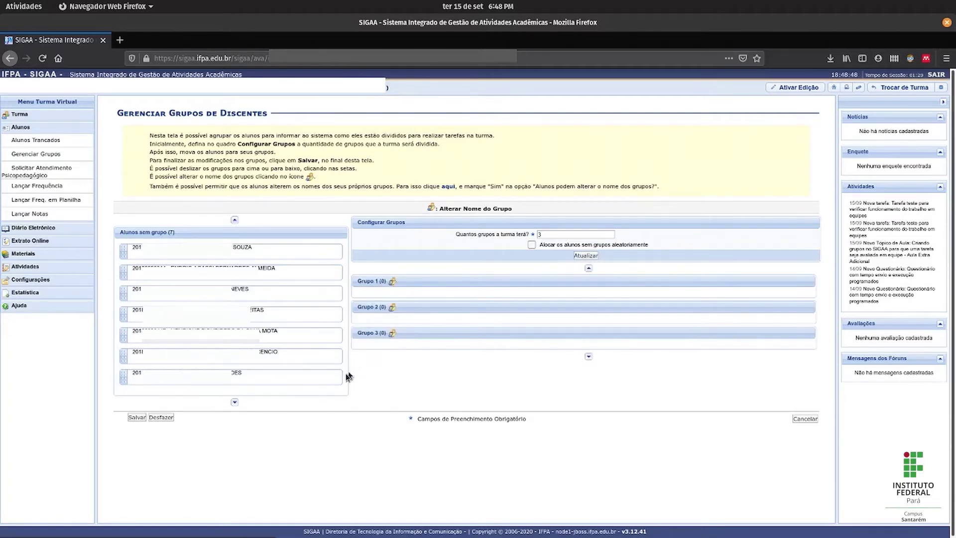
Assign the first and third listed students to Grupo 1, the second and fourth to Grupo 2, the remaining three to Grupo 3, and save.
{"action": "left_click_drag", "start_coordinate": [124, 254], "coordinate": [369, 293]}
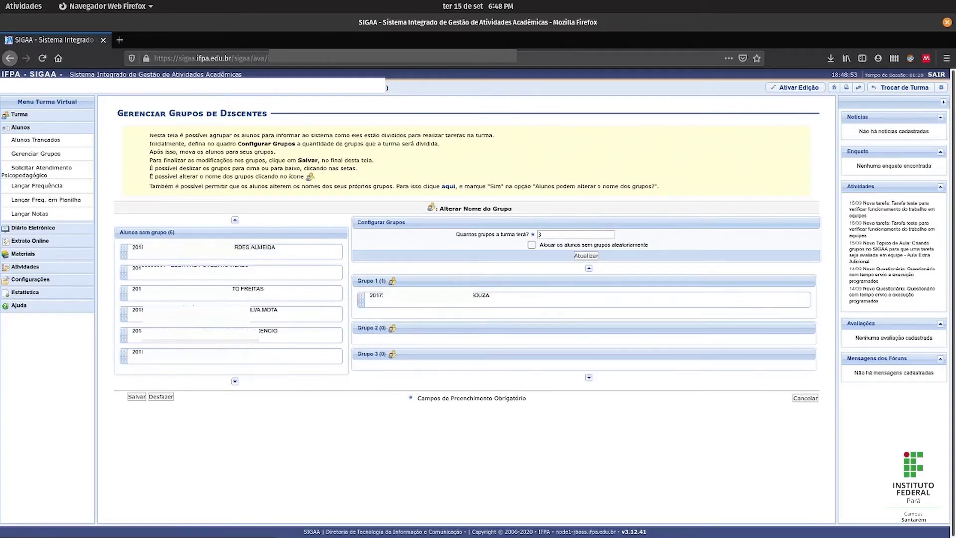
{"action": "left_click_drag", "start_coordinate": [124, 274], "coordinate": [374, 342]}
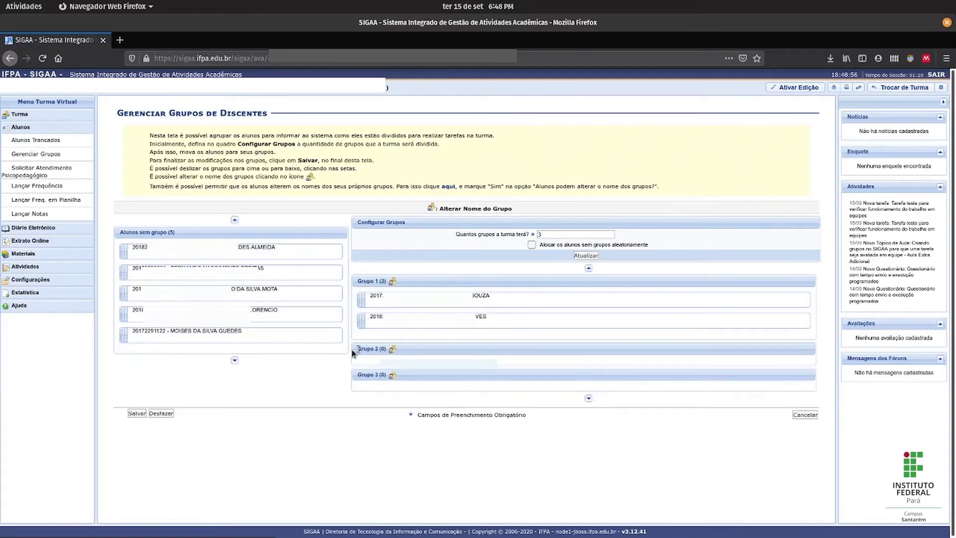
{"action": "left_click_drag", "start_coordinate": [123, 250], "coordinate": [357, 369]}
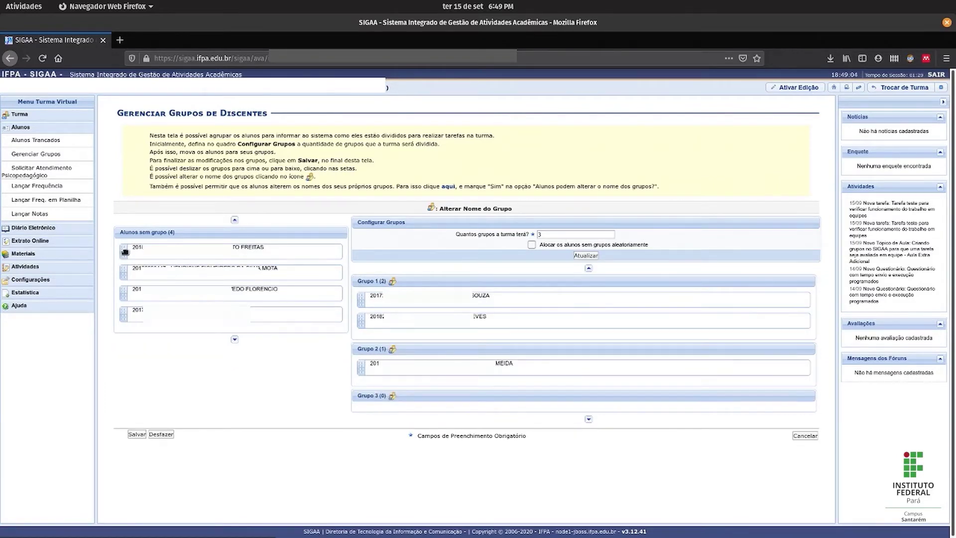
{"action": "left_click_drag", "start_coordinate": [125, 252], "coordinate": [360, 377]}
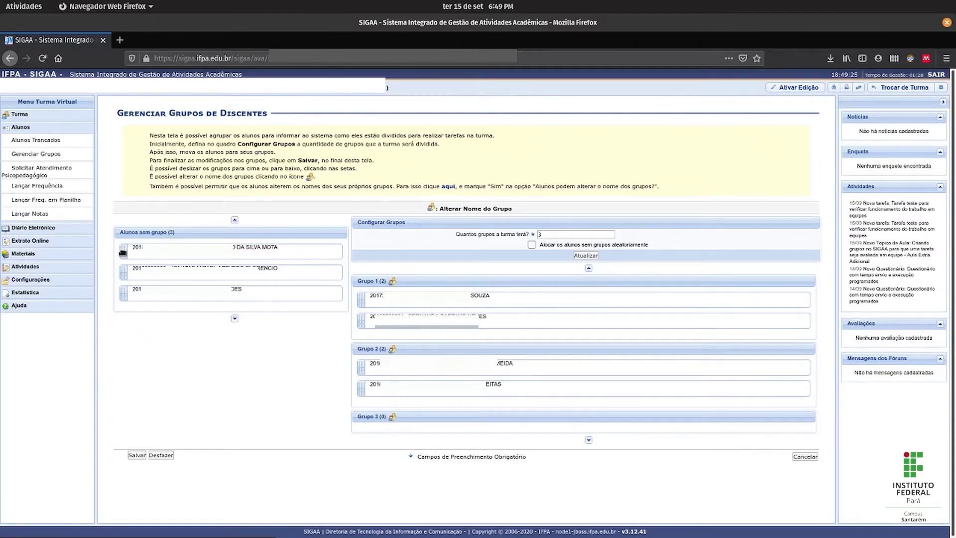
{"action": "left_click_drag", "start_coordinate": [123, 253], "coordinate": [367, 429]}
{"action": "left_click_drag", "start_coordinate": [123, 253], "coordinate": [361, 439]}
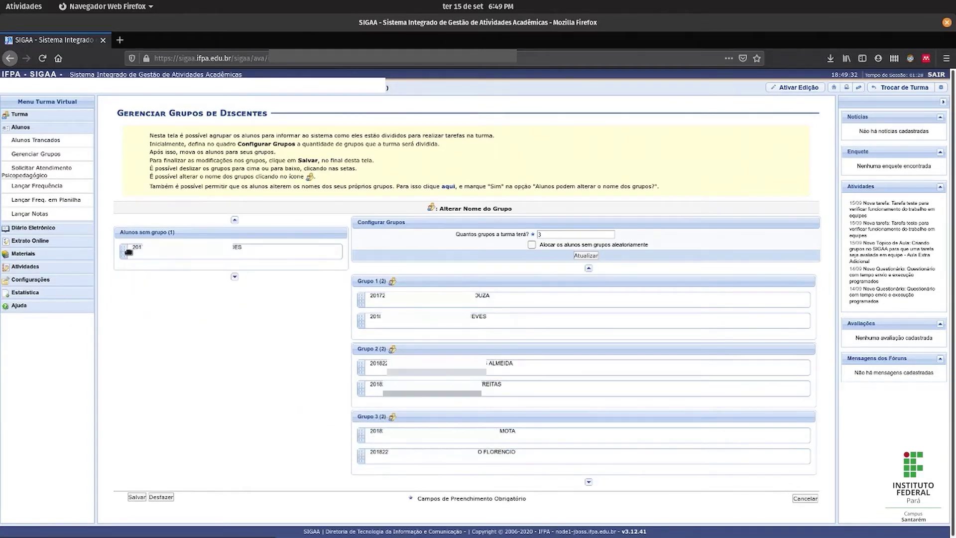
{"action": "left_click_drag", "start_coordinate": [125, 252], "coordinate": [412, 462]}
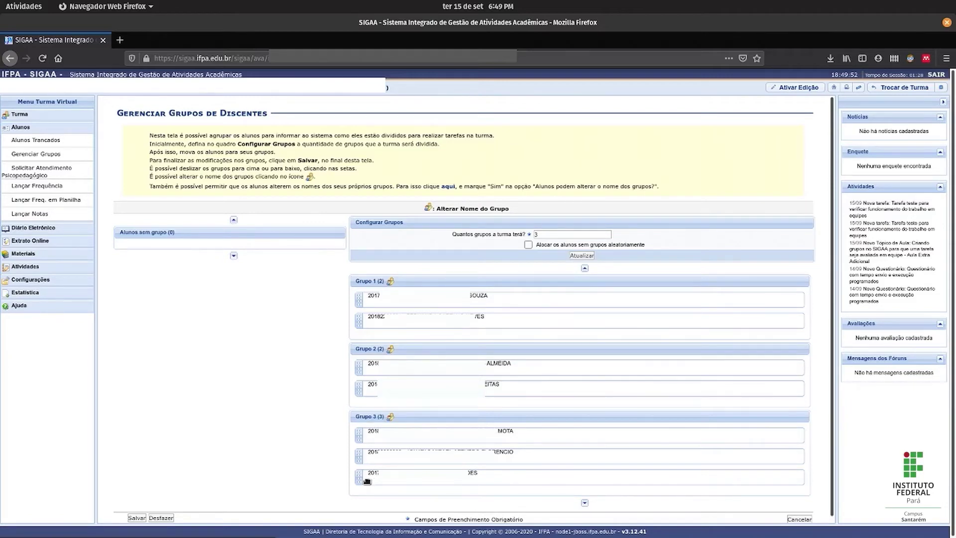
{"action": "left_click", "coordinate": [135, 518]}
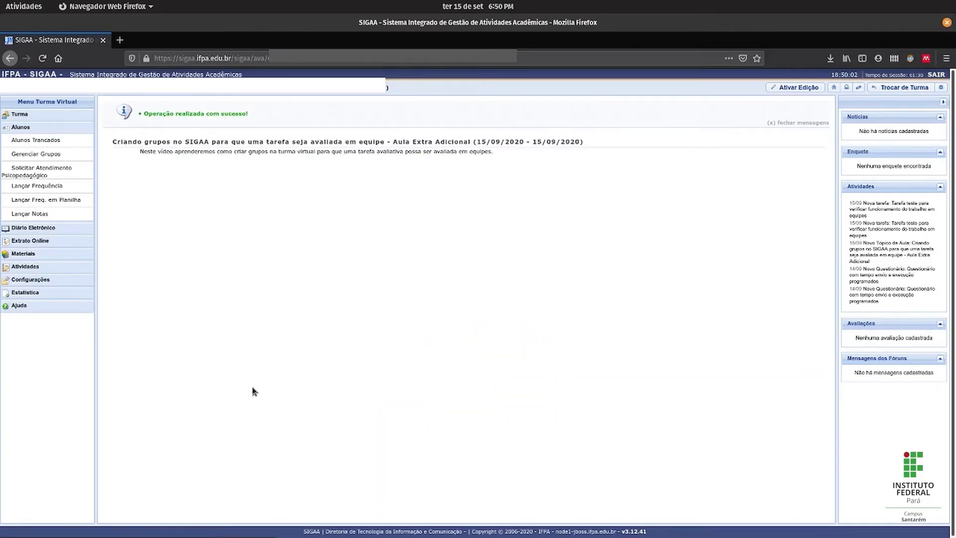
Activate editing and add a new task to the lesson topic, titled "Tarefa teste para verificar funcionamento do trabalho em equipes".
{"action": "left_click", "coordinate": [798, 89]}
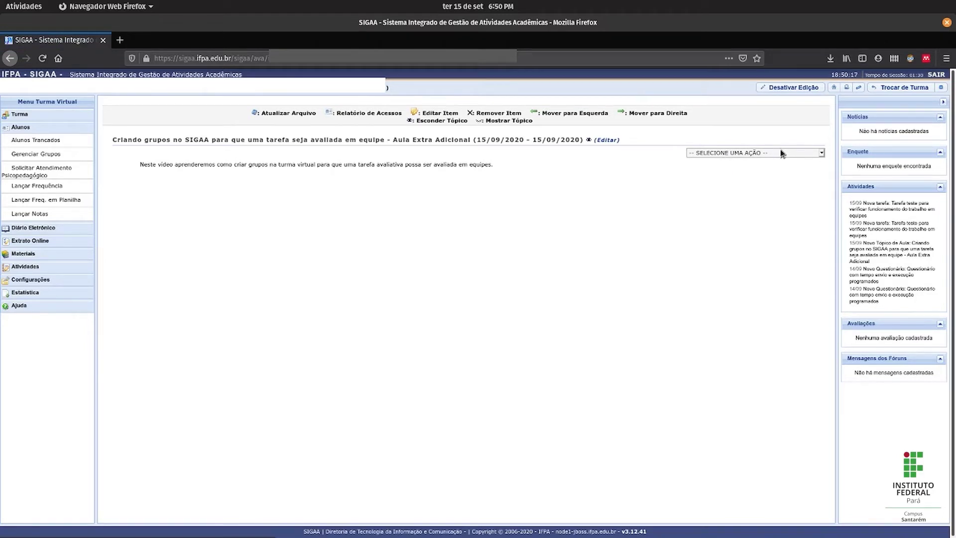
{"action": "left_click", "coordinate": [738, 154]}
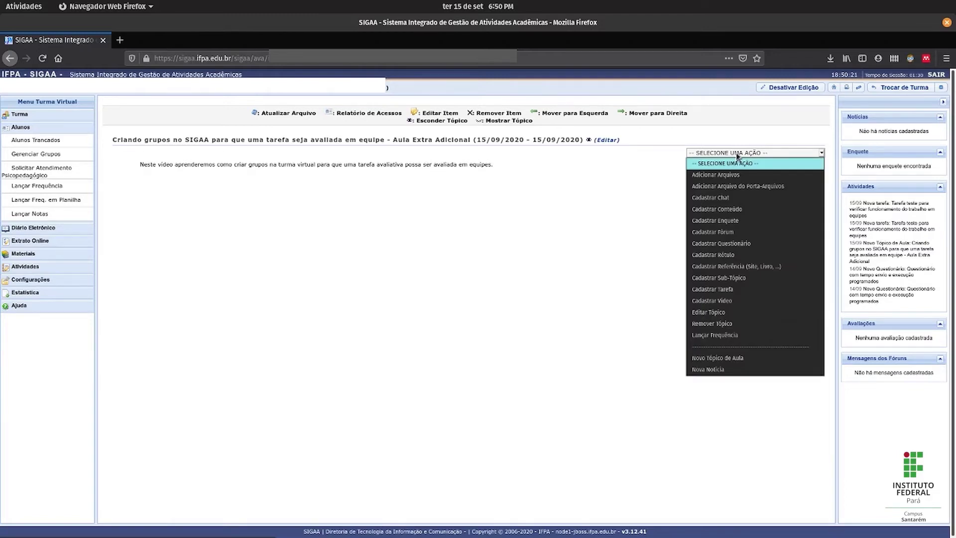
{"action": "left_click", "coordinate": [736, 289]}
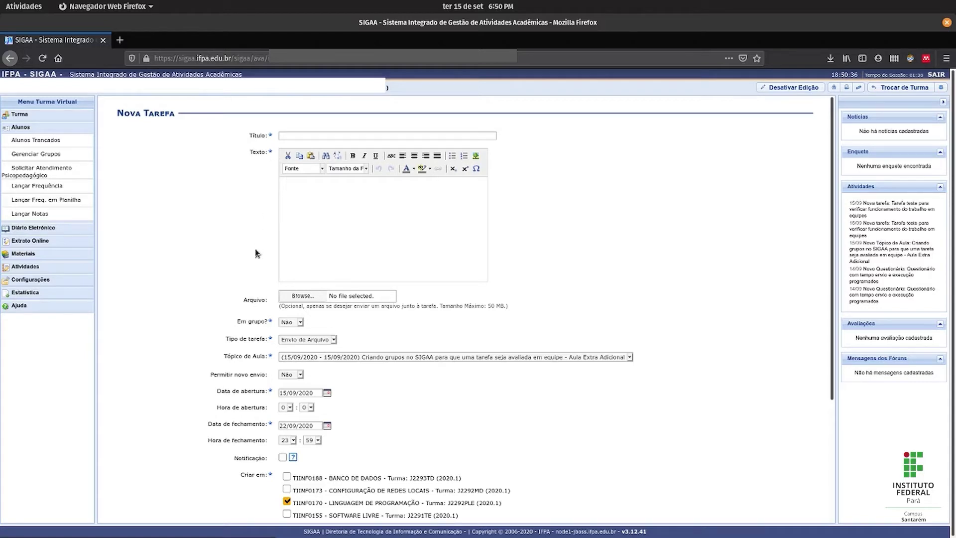
{"action": "type", "text": "Tarefa teste para verificar funcionamento do trabalho em equipes"}
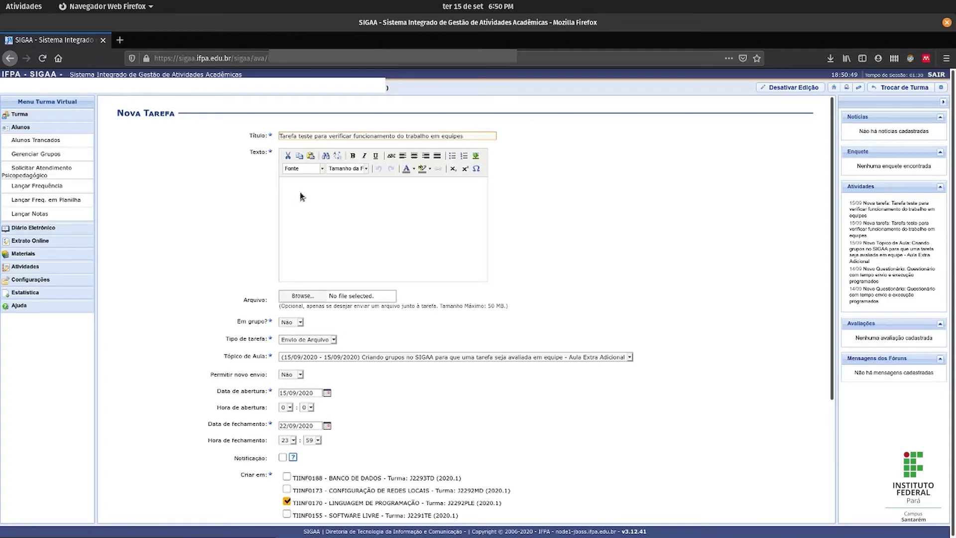
Enter the task text "Neste vídeo tutorial aprenderemos como criar grupos na turma virtual do SIGAA para que uma tarefa seja avaliada por equipe.".
{"action": "left_click", "coordinate": [301, 184]}
{"action": "key", "text": "super"}
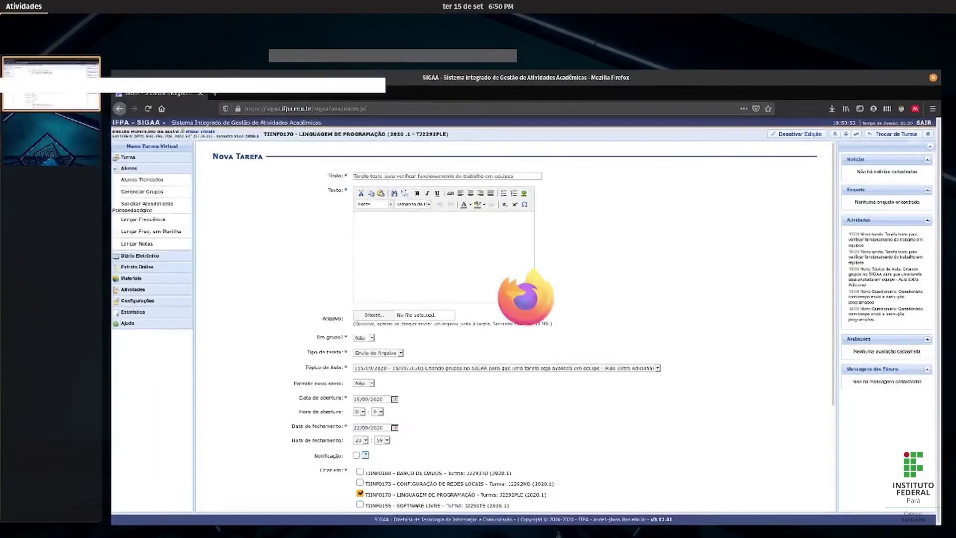
{"action": "key", "text": "super"}
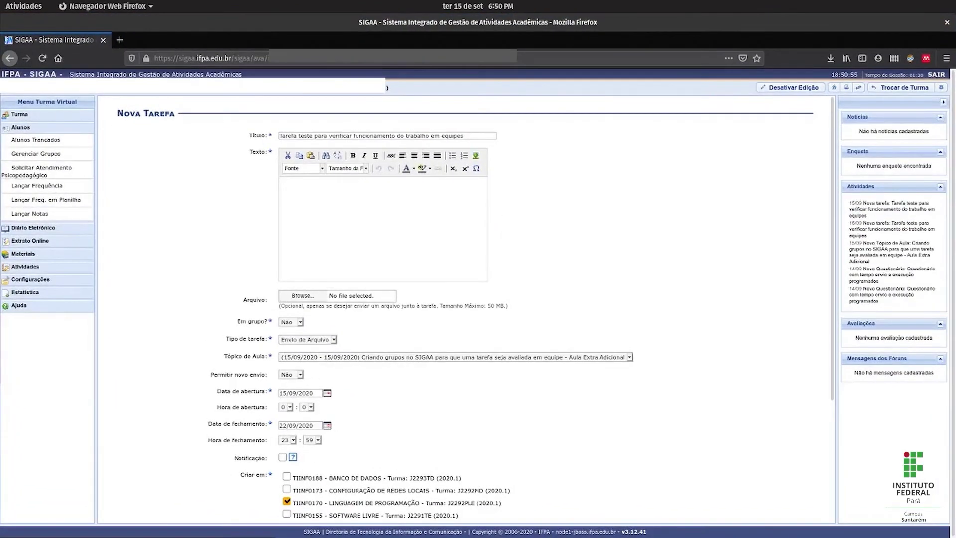
{"action": "left_click", "coordinate": [367, 224]}
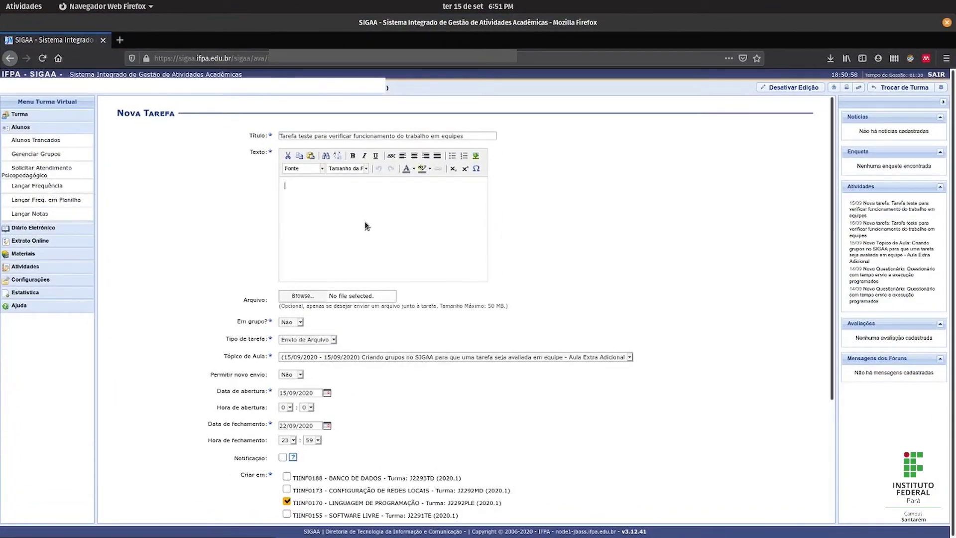
{"action": "type", "text": "Neste vídeo tutorial aprenderemos como criar grupos na turma virtual do SIGAA para que uma tarefa seja avaliada por equipe."}
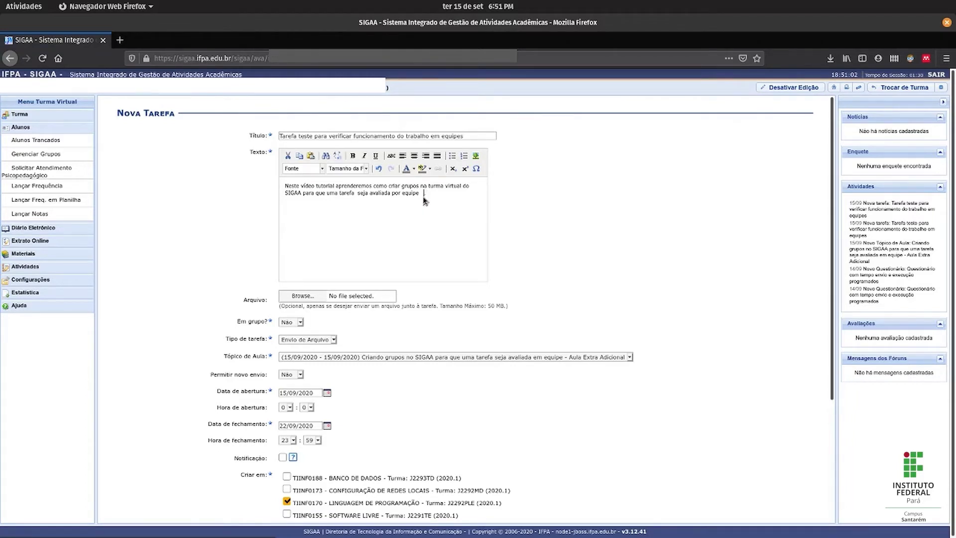
{"action": "key", "text": "BackSpace"}
Make it a group task by setting "Em grupo?" to Sim, and set "Permitir novo envio" to Sim.
{"action": "left_click_drag", "start_coordinate": [242, 304], "coordinate": [267, 302]}
{"action": "left_click", "coordinate": [472, 313]}
{"action": "left_click_drag", "start_coordinate": [238, 320], "coordinate": [271, 324]}
{"action": "left_click", "coordinate": [309, 323]}
{"action": "left_click", "coordinate": [299, 324]}
{"action": "left_click", "coordinate": [294, 334]}
{"action": "left_click", "coordinate": [321, 380]}
{"action": "left_click", "coordinate": [298, 376]}
{"action": "left_click", "coordinate": [294, 384]}
Set the task to open on 15/09/2020 at hour 7 and to close on 15/09/2020.
{"action": "left_click", "coordinate": [327, 393]}
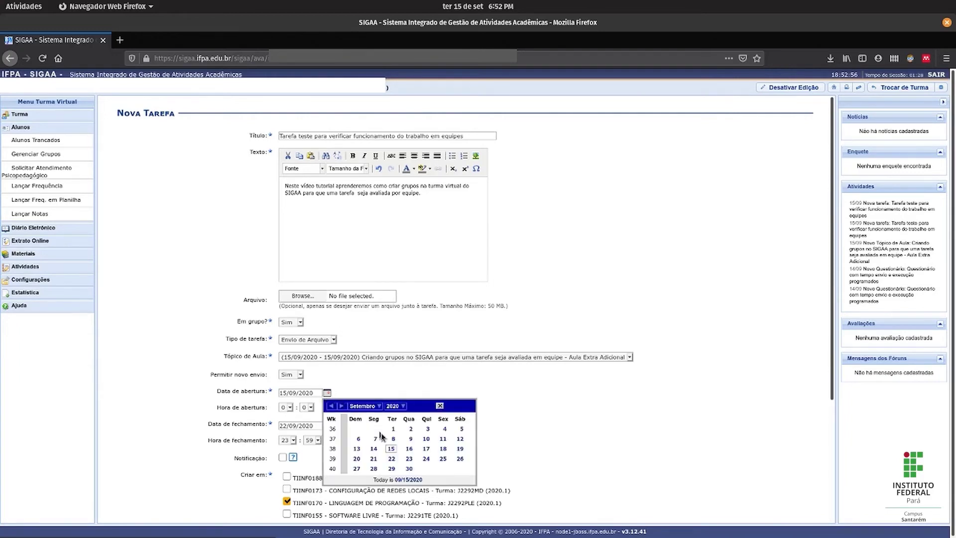
{"action": "left_click", "coordinate": [391, 449]}
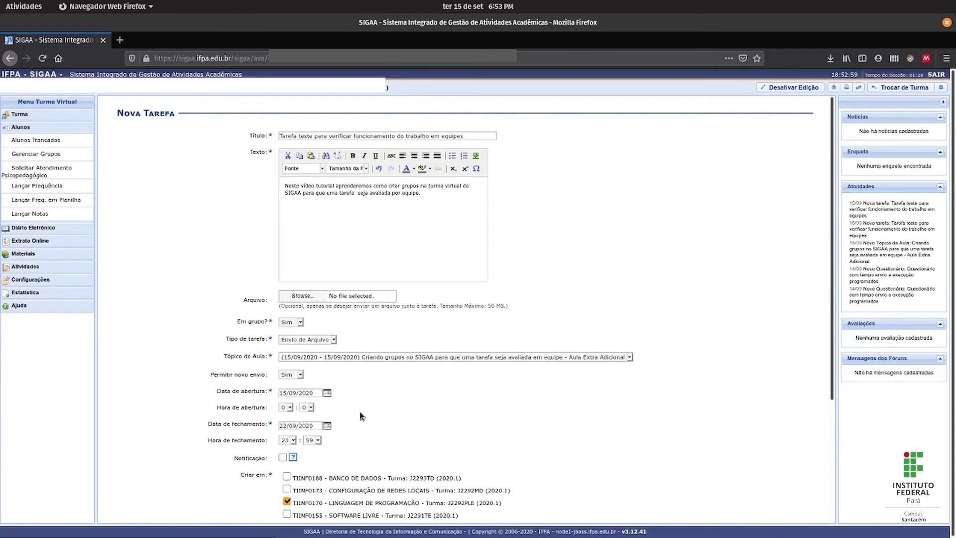
{"action": "left_click", "coordinate": [291, 408]}
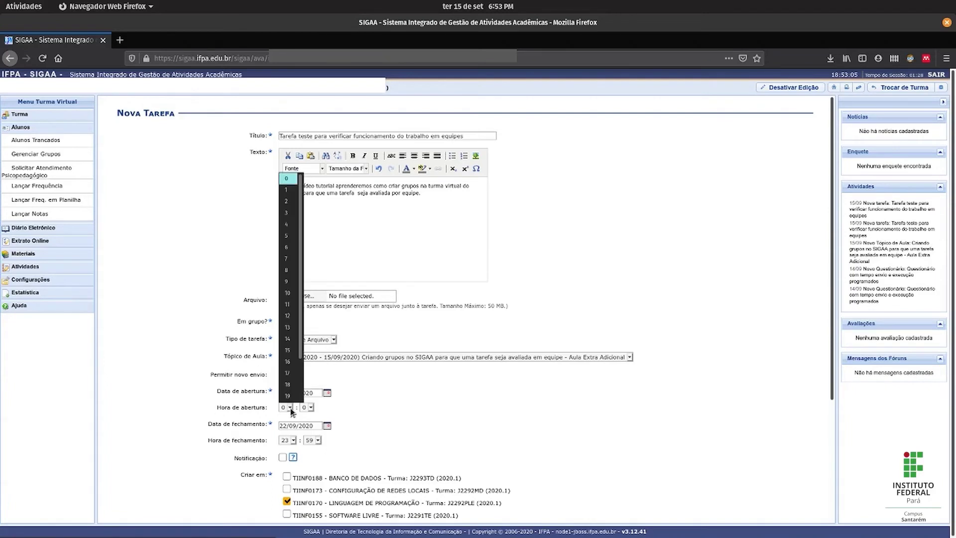
{"action": "left_click", "coordinate": [294, 259]}
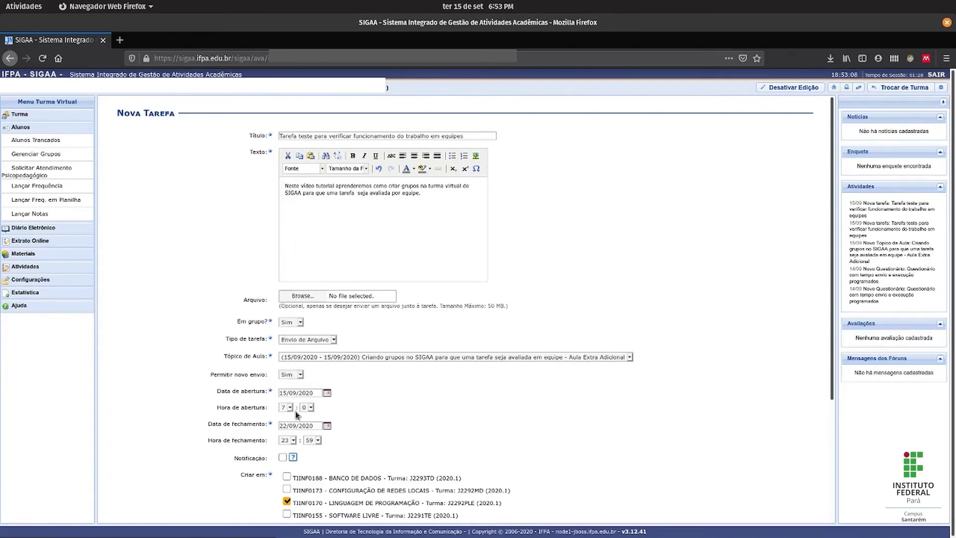
{"action": "left_click", "coordinate": [327, 427]}
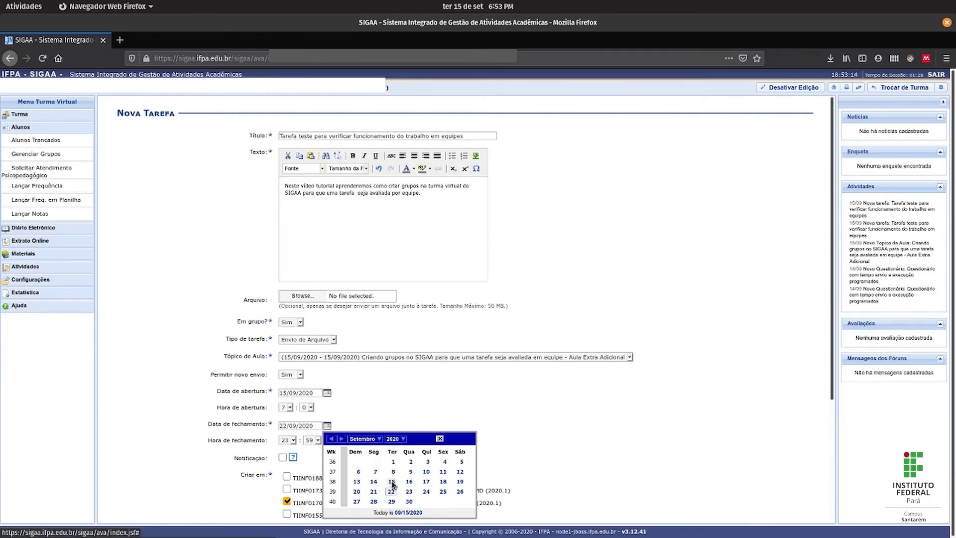
{"action": "left_click", "coordinate": [392, 482]}
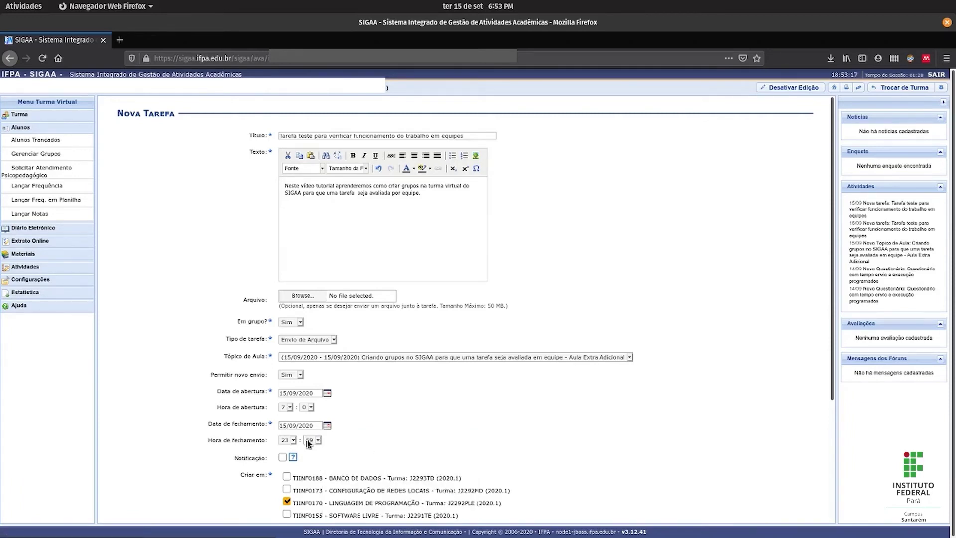
Make the task graded by setting "Possui Nota" to Sim, with abbreviation AT1B and Unidade 1.
{"action": "scroll", "coordinate": [244, 465], "scroll_direction": "down", "scroll_amount": 3}
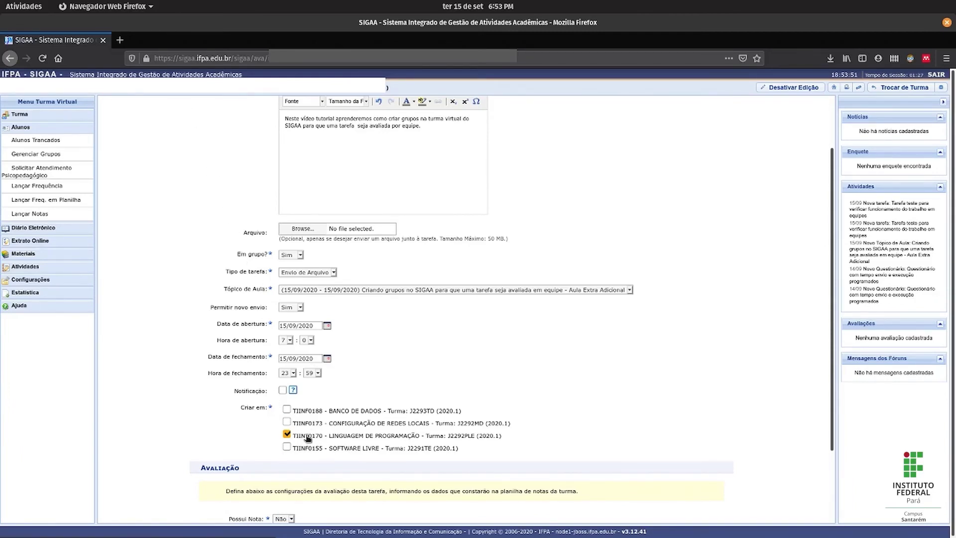
{"action": "scroll", "coordinate": [307, 438], "scroll_direction": "down", "scroll_amount": 3}
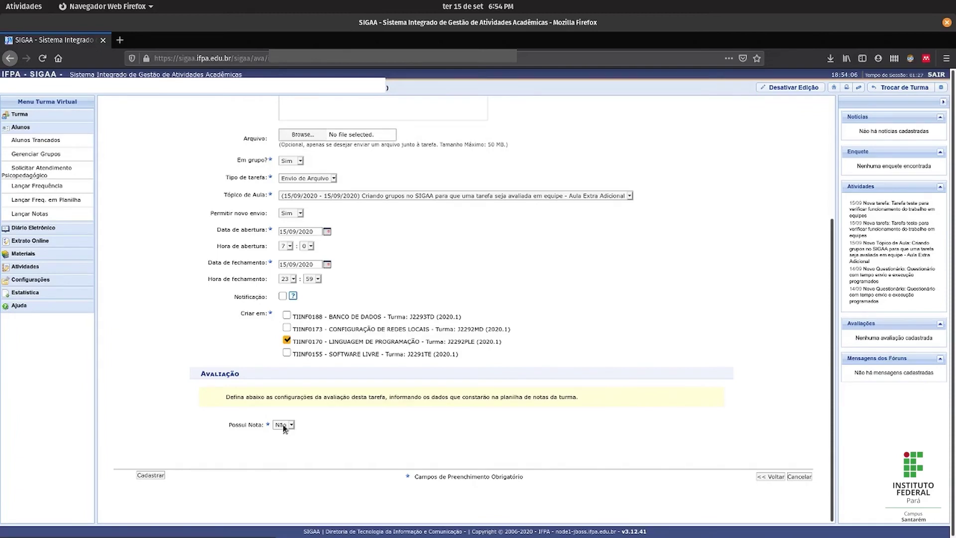
{"action": "left_click", "coordinate": [283, 425]}
{"action": "left_click", "coordinate": [287, 440]}
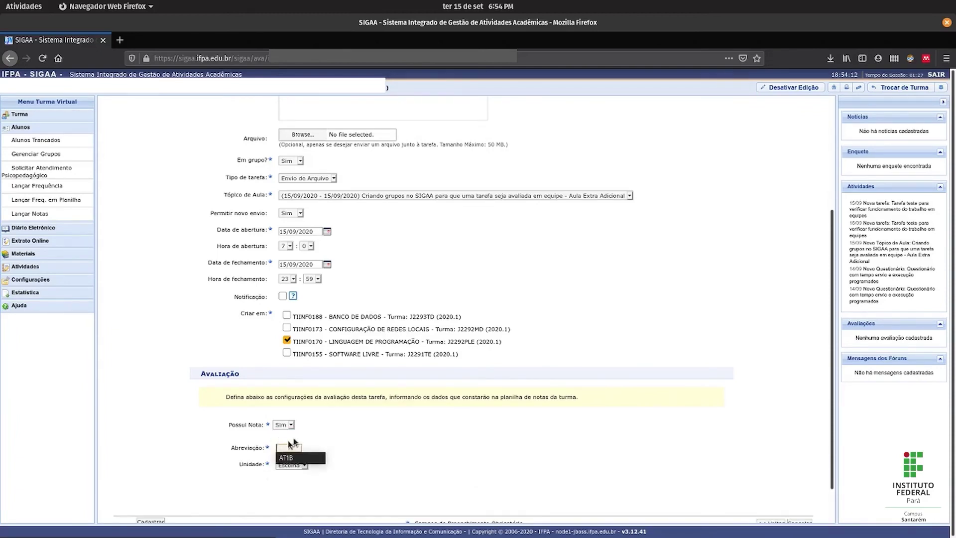
{"action": "left_click", "coordinate": [291, 446]}
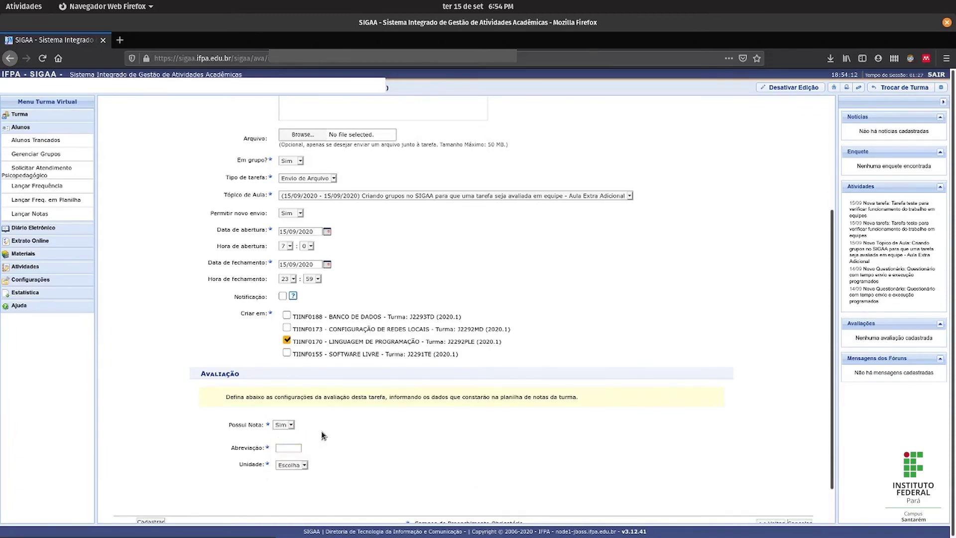
{"action": "left_click", "coordinate": [293, 448]}
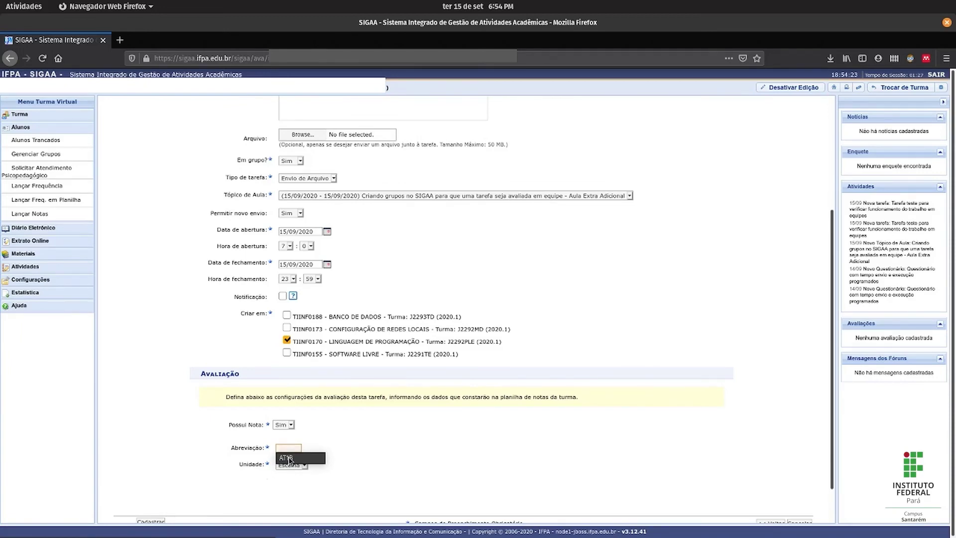
{"action": "left_click", "coordinate": [288, 458]}
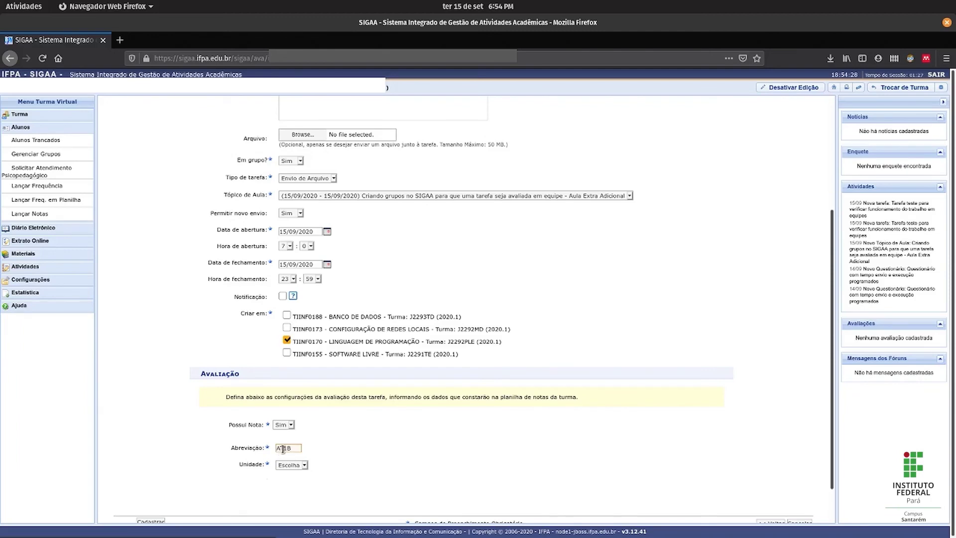
{"action": "left_click", "coordinate": [292, 466]}
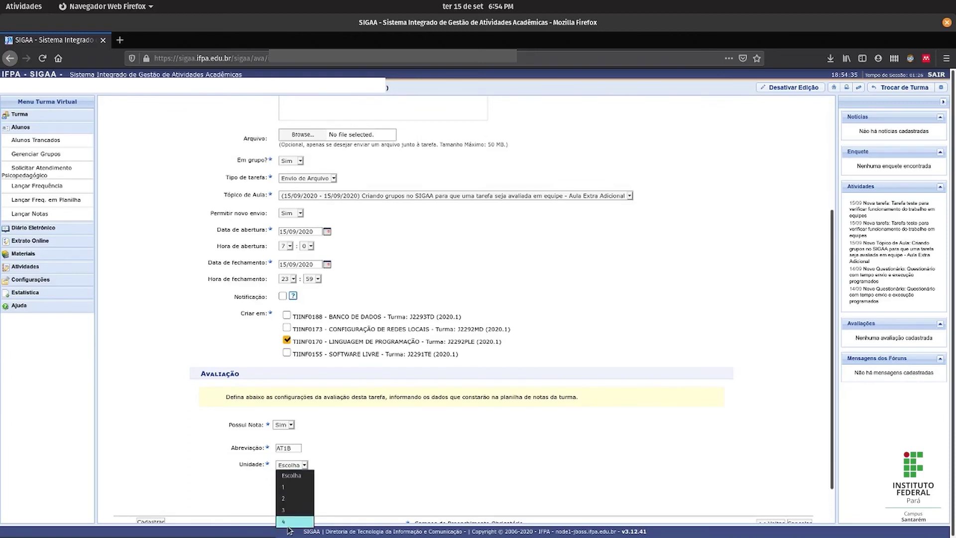
{"action": "left_click", "coordinate": [291, 497]}
Set the task's maximum grade to 4.0 and register the task.
{"action": "left_click", "coordinate": [300, 483]}
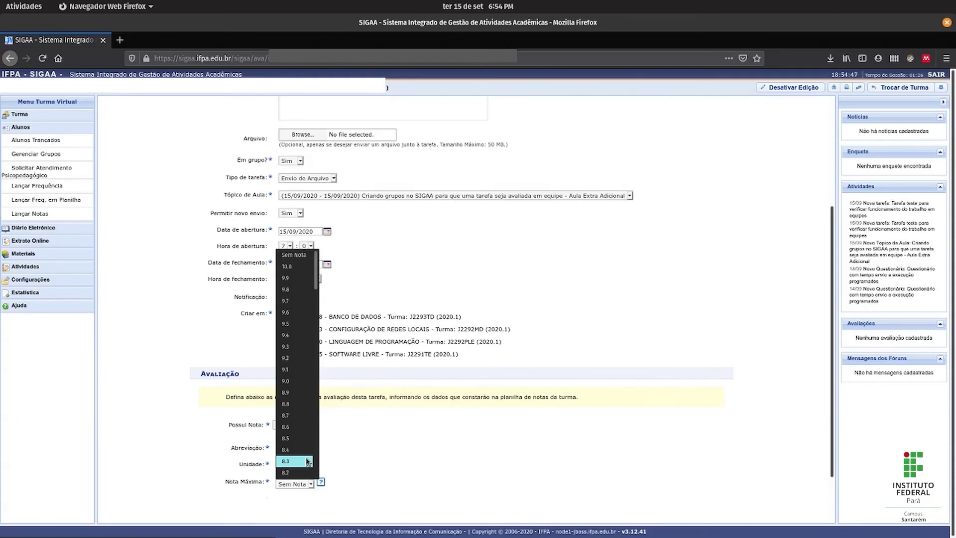
{"action": "scroll", "coordinate": [307, 463], "scroll_direction": "down", "scroll_amount": 3}
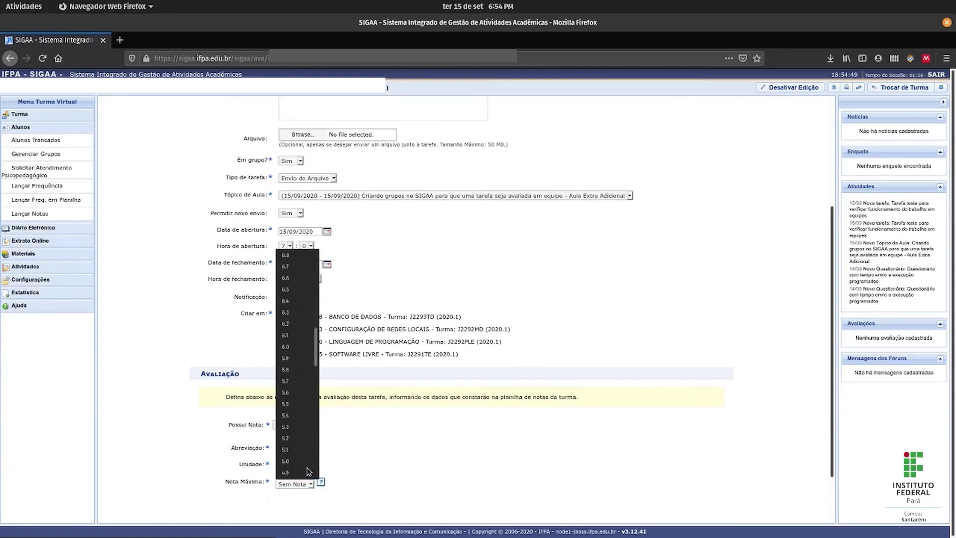
{"action": "scroll", "coordinate": [307, 468], "scroll_direction": "up", "scroll_amount": 3}
{"action": "scroll", "coordinate": [307, 468], "scroll_direction": "down", "scroll_amount": 1}
{"action": "scroll", "coordinate": [307, 468], "scroll_direction": "down", "scroll_amount": 11}
{"action": "scroll", "coordinate": [299, 472], "scroll_direction": "down", "scroll_amount": 2}
{"action": "left_click", "coordinate": [295, 473]}
{"action": "scroll", "coordinate": [295, 473], "scroll_direction": "down", "scroll_amount": 3}
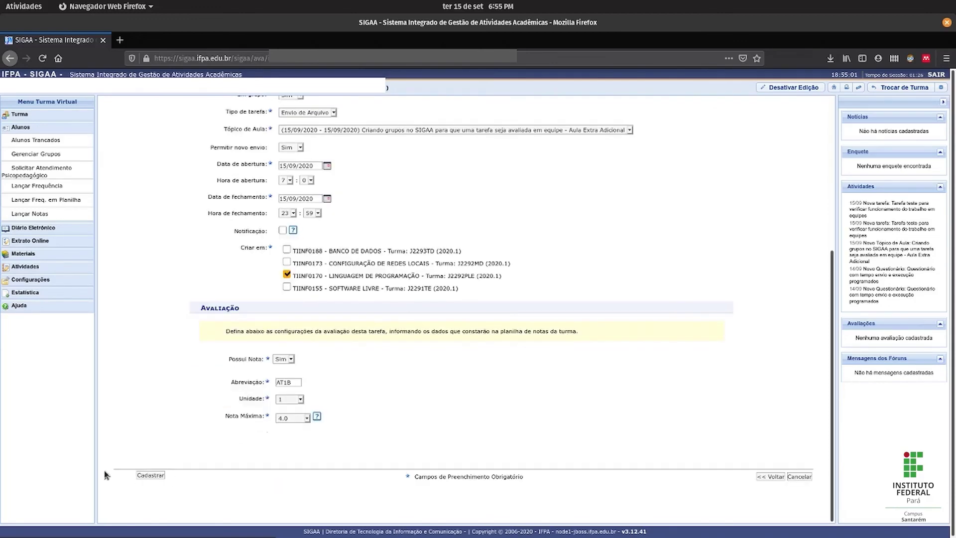
{"action": "left_click", "coordinate": [151, 476]}
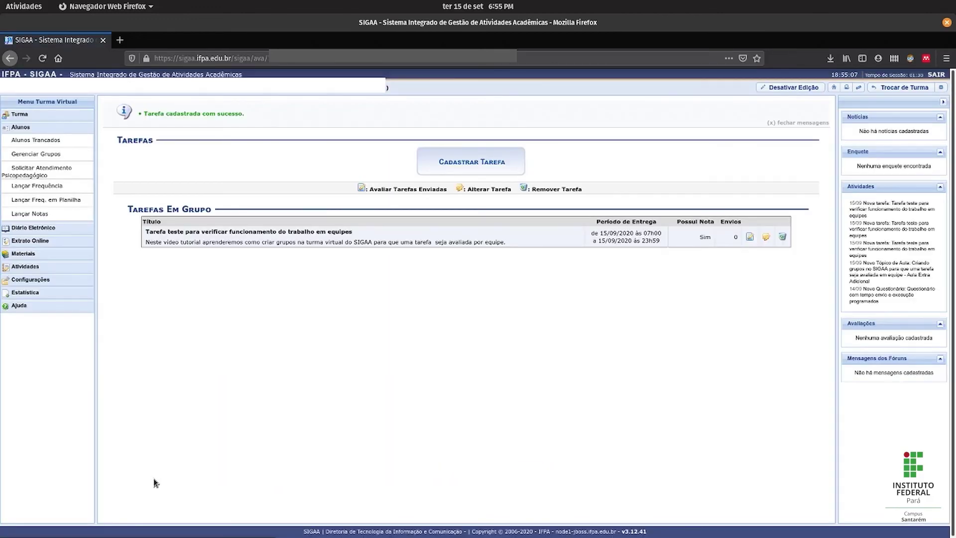